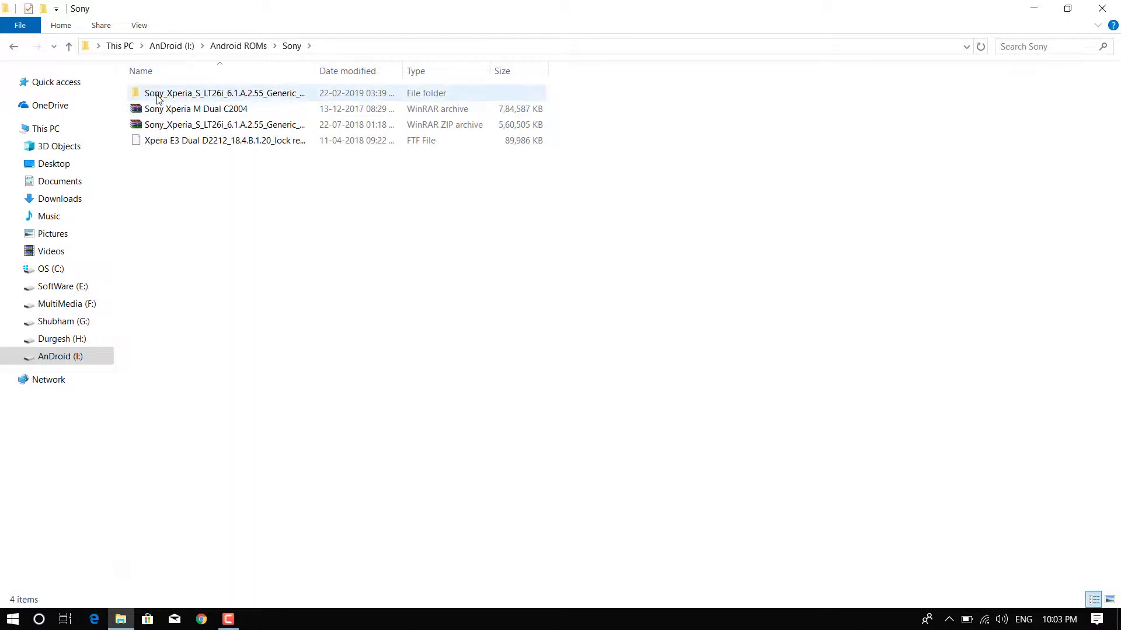
Open the inner Sony_Xperia_S_LT26i_6.1.A.2.55_Generic_ARA_4.0.4 folder and examine the contents of its Firmware and Flash Tool 0.9.22.3 subfolders.
double_click(156, 95)
double_click(161, 102)
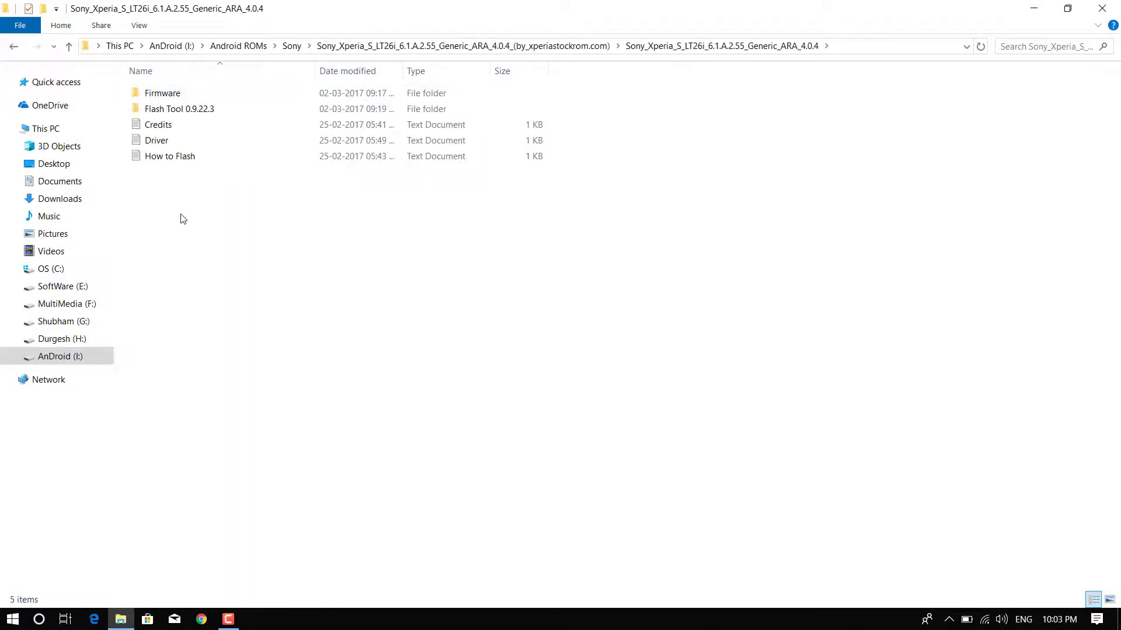
double_click(146, 98)
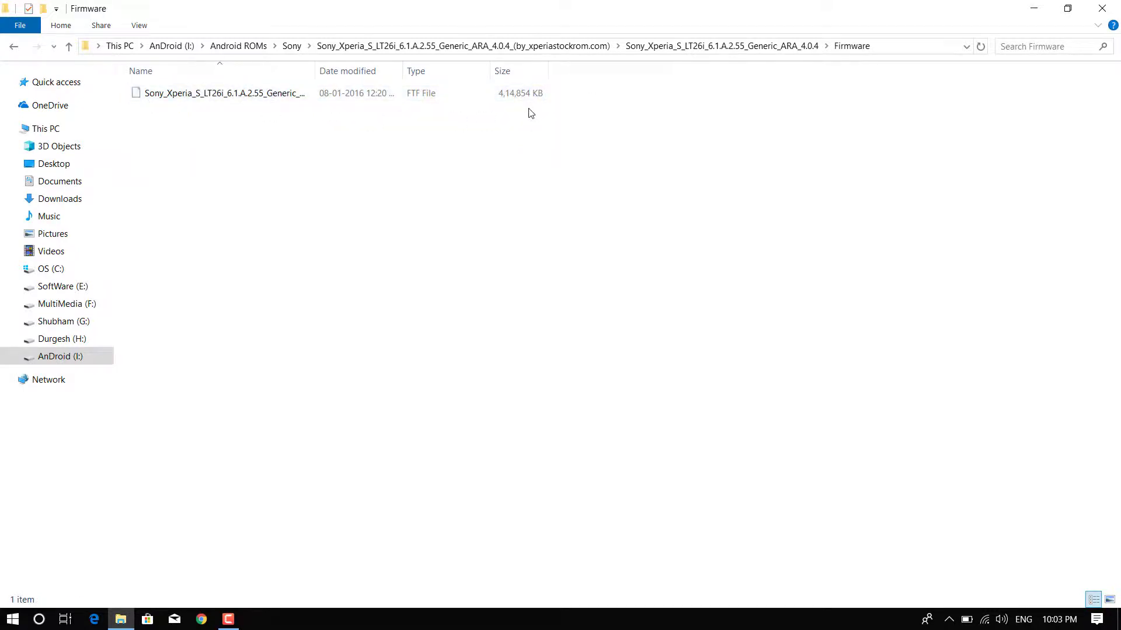
key(alt+Left)
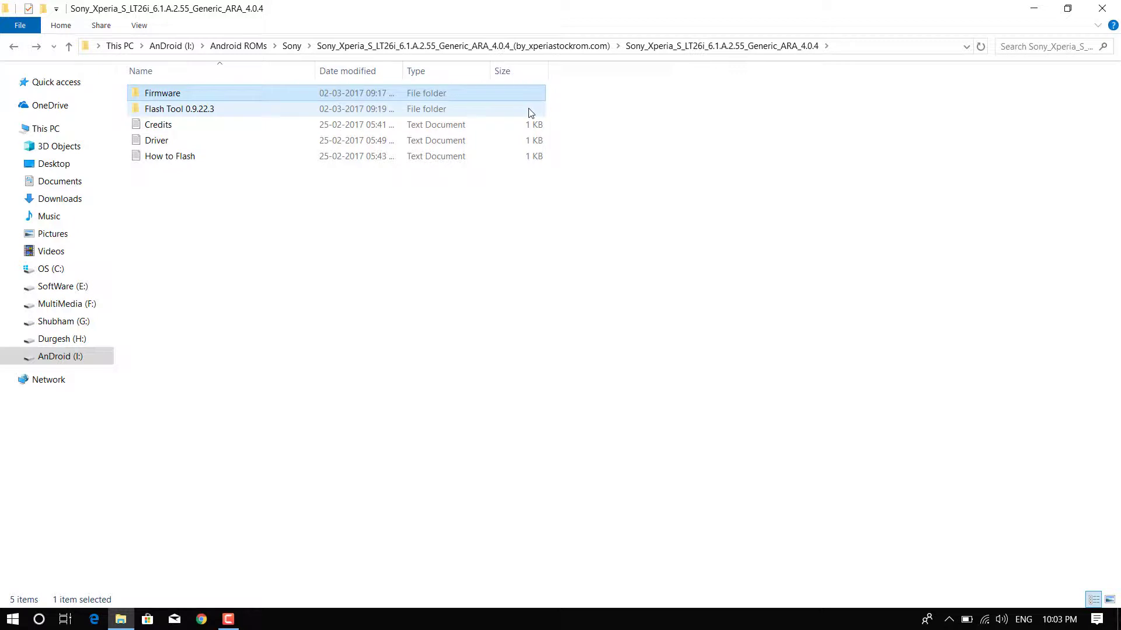
double_click(197, 110)
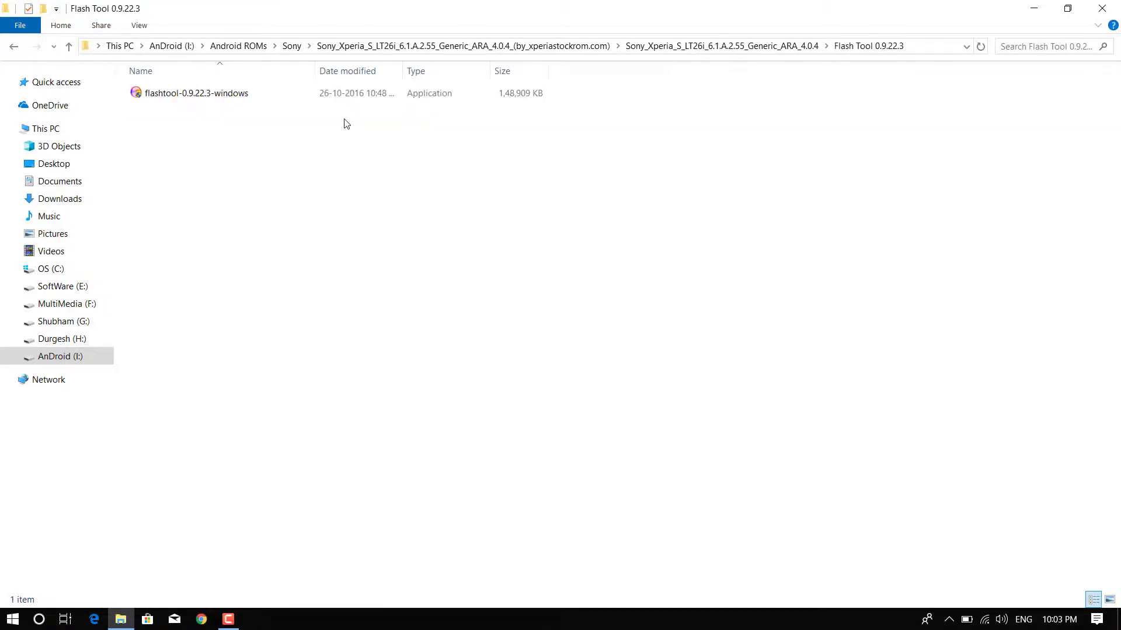
key(alt+Left)
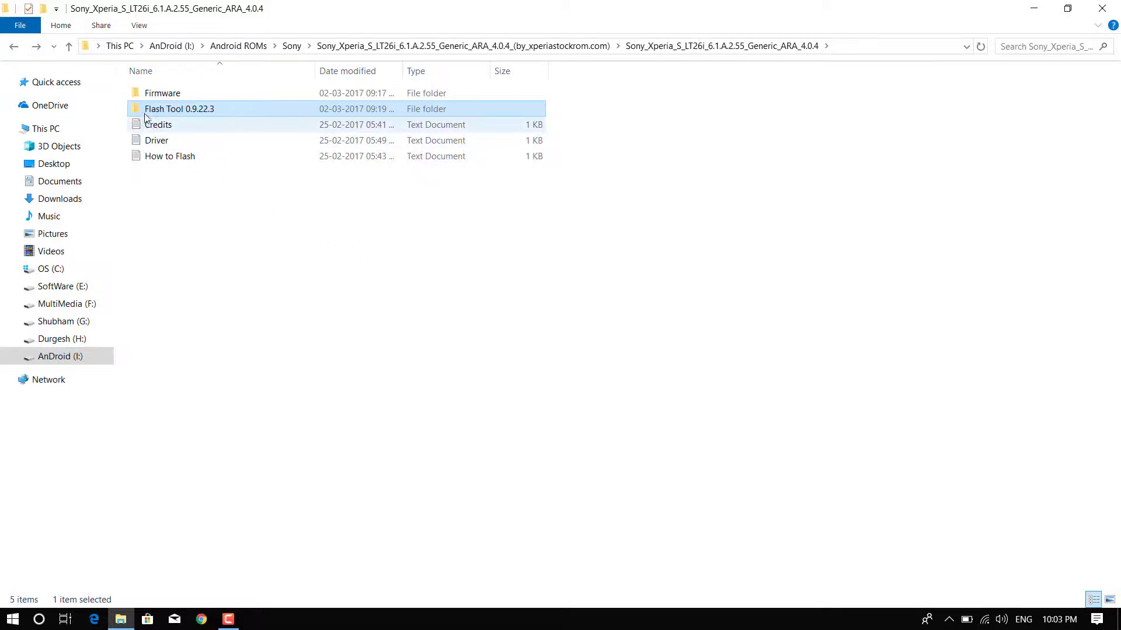
Install Flashtool with flashtool-0.9.22.3-windows from the Flash Tool 0.9.22.3 folder, using destination C:\Flashtool and the Flashtool Start Menu folder.
double_click(212, 111)
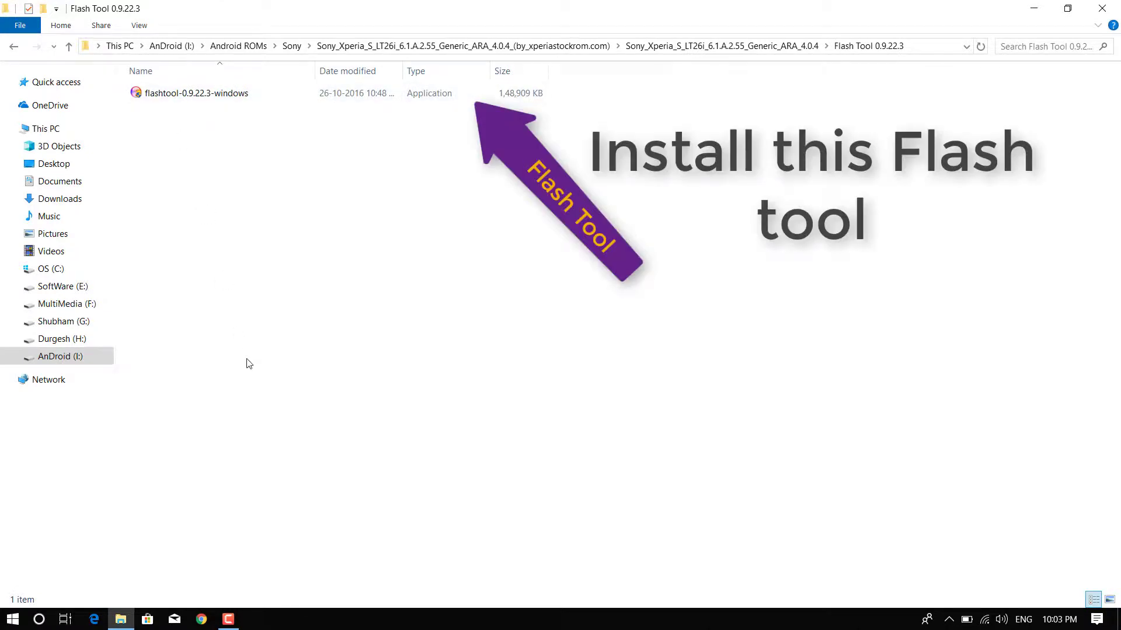
click(177, 98)
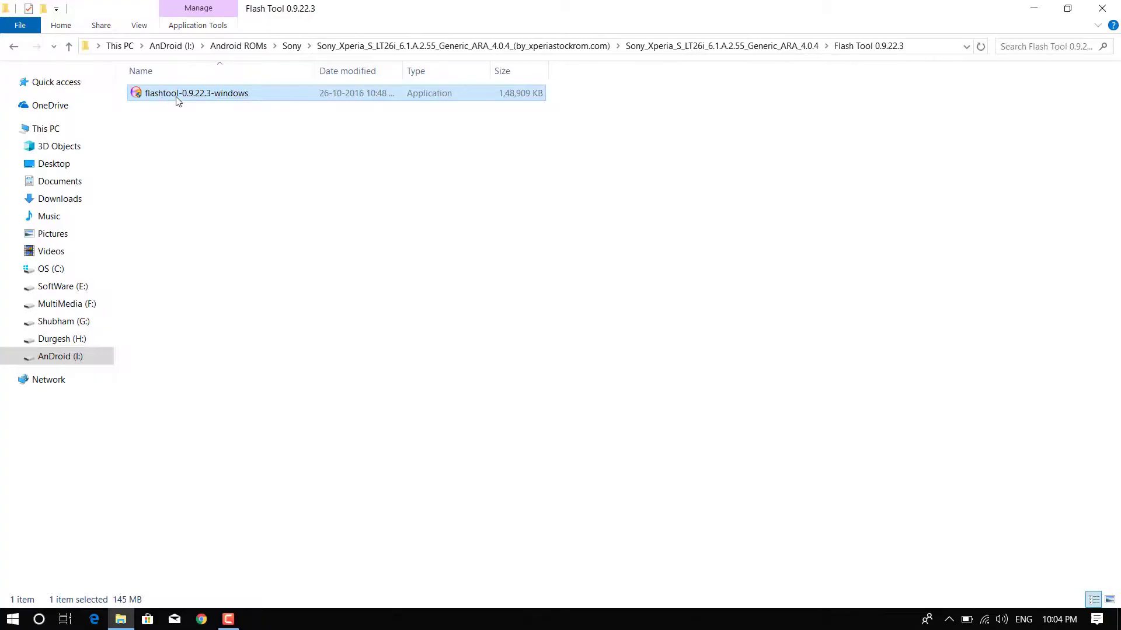
double_click(178, 99)
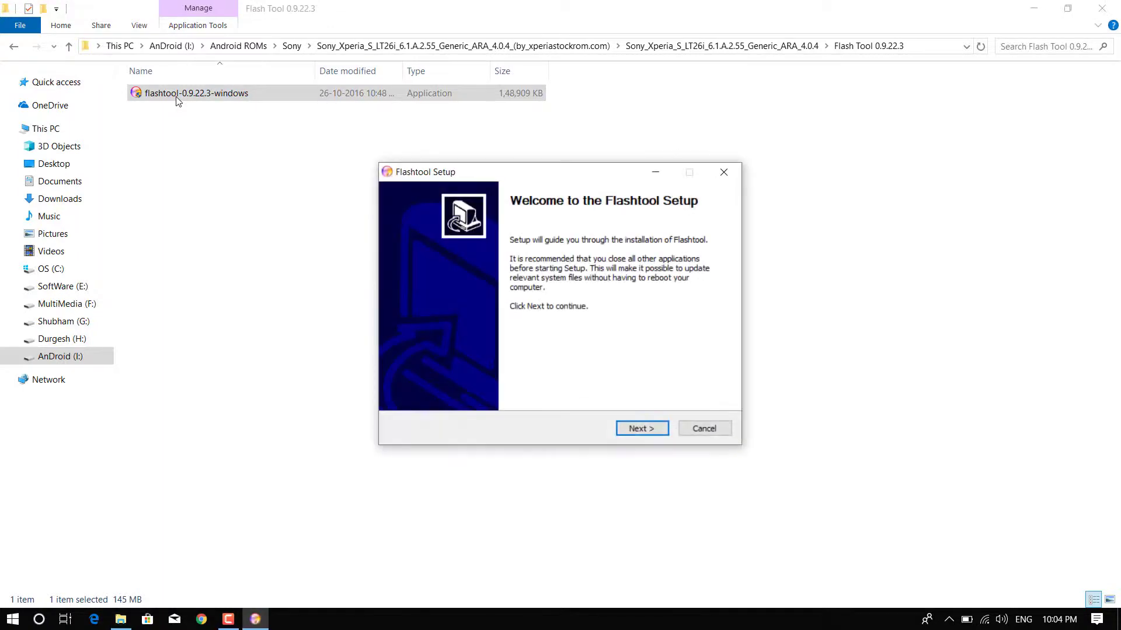
click(642, 429)
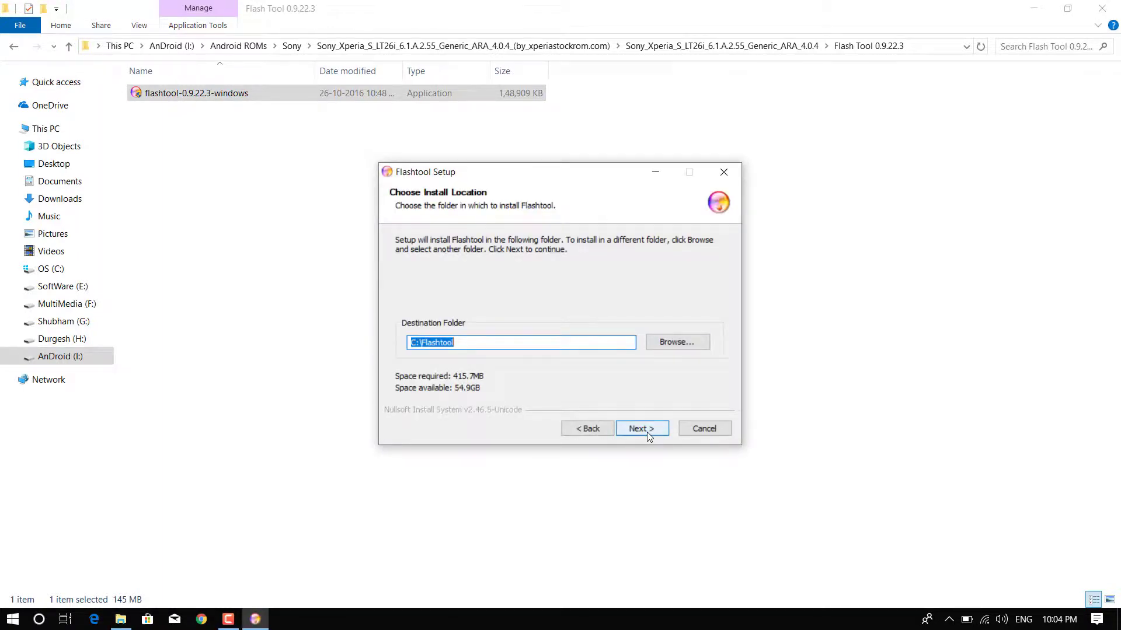
click(647, 432)
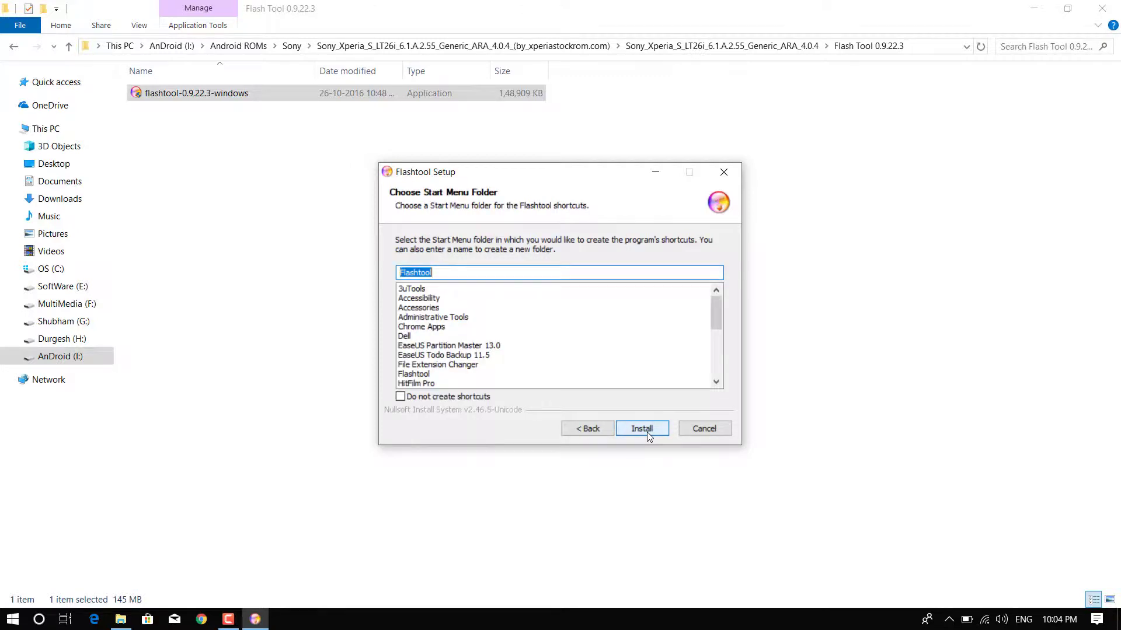
click(642, 429)
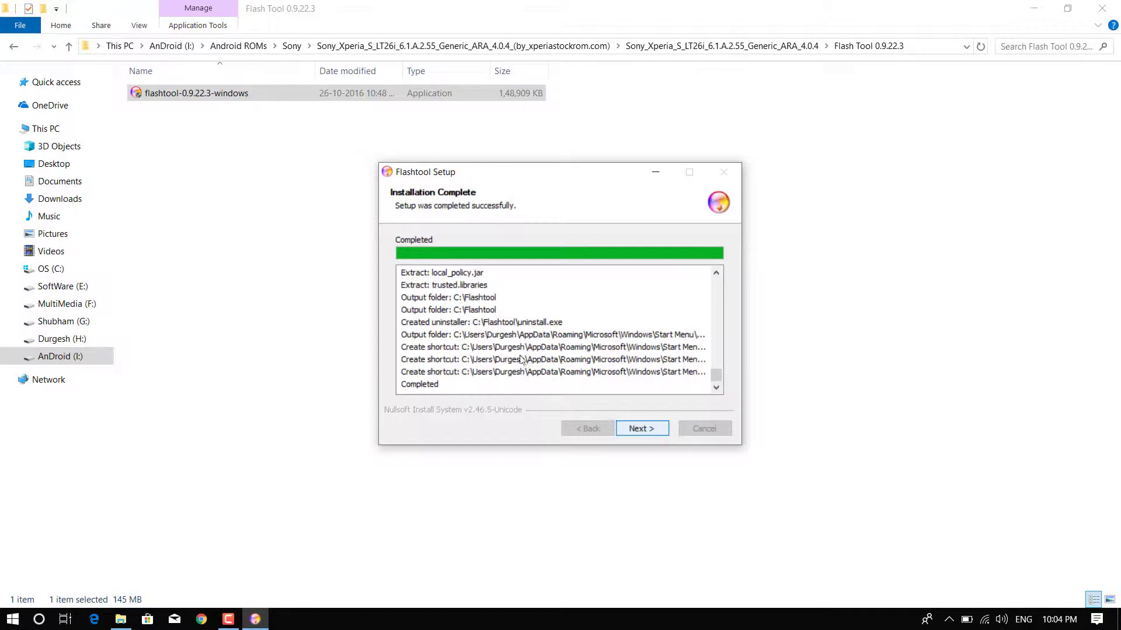
click(641, 429)
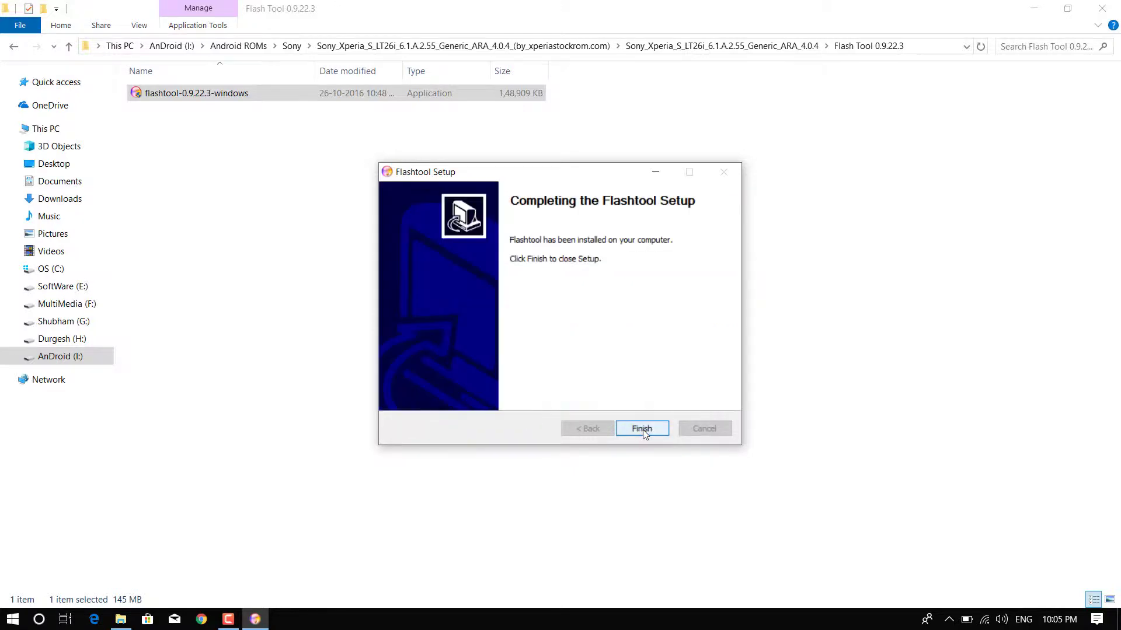
click(642, 429)
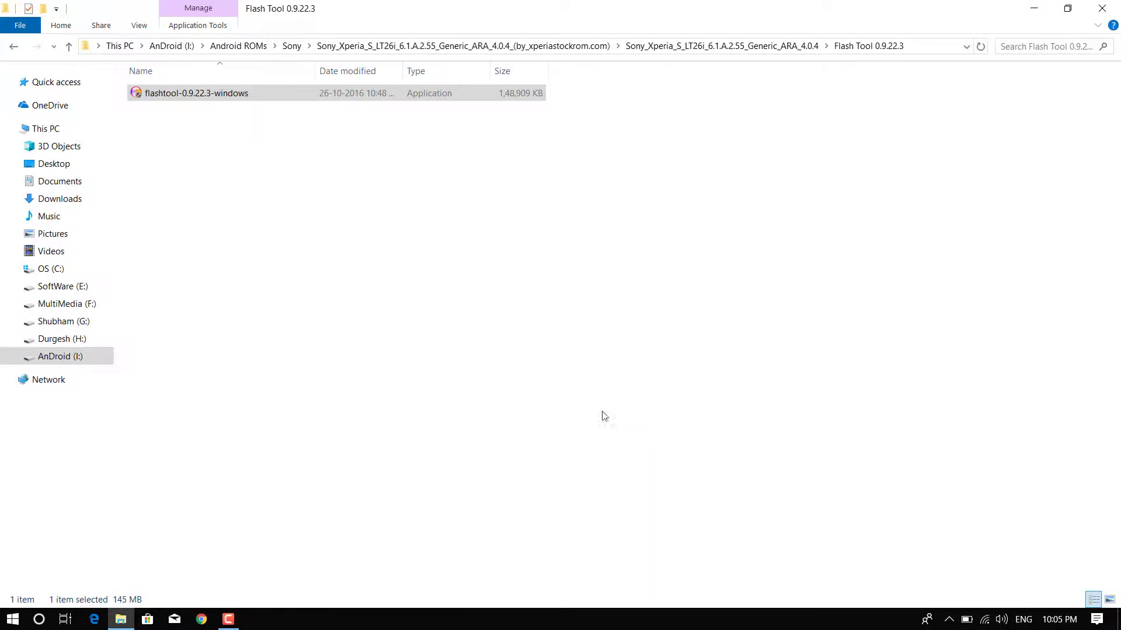
Copy the Sony_Xperia_S_LT26i_6.1.A.2.55_Generic FTF file from the ROM's Firmware folder.
click(14, 49)
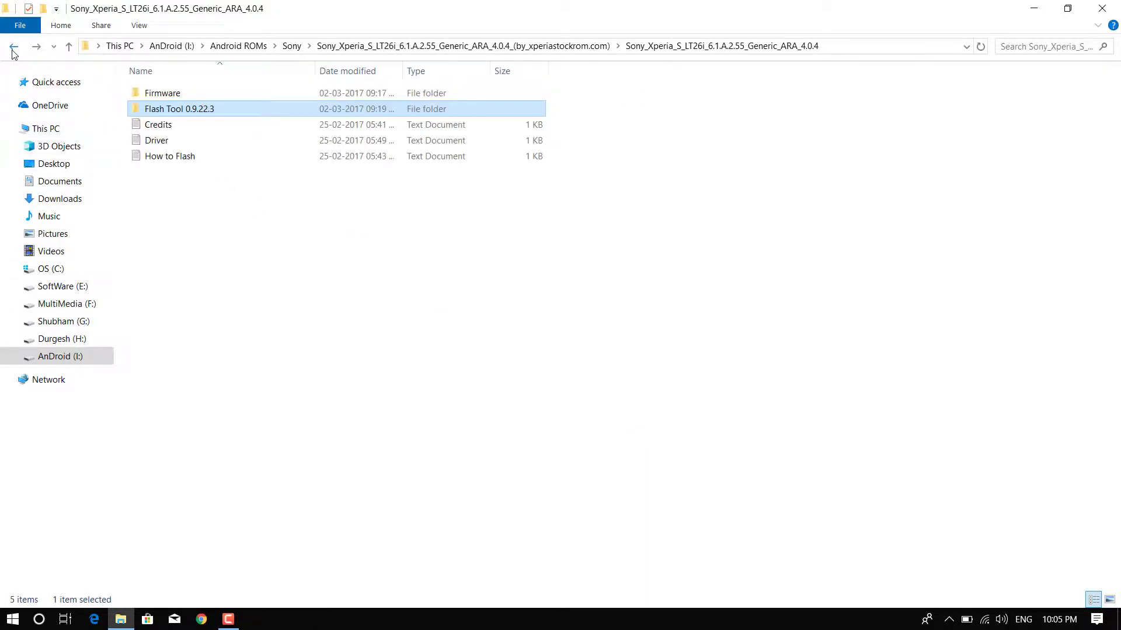
click(164, 96)
double_click(164, 97)
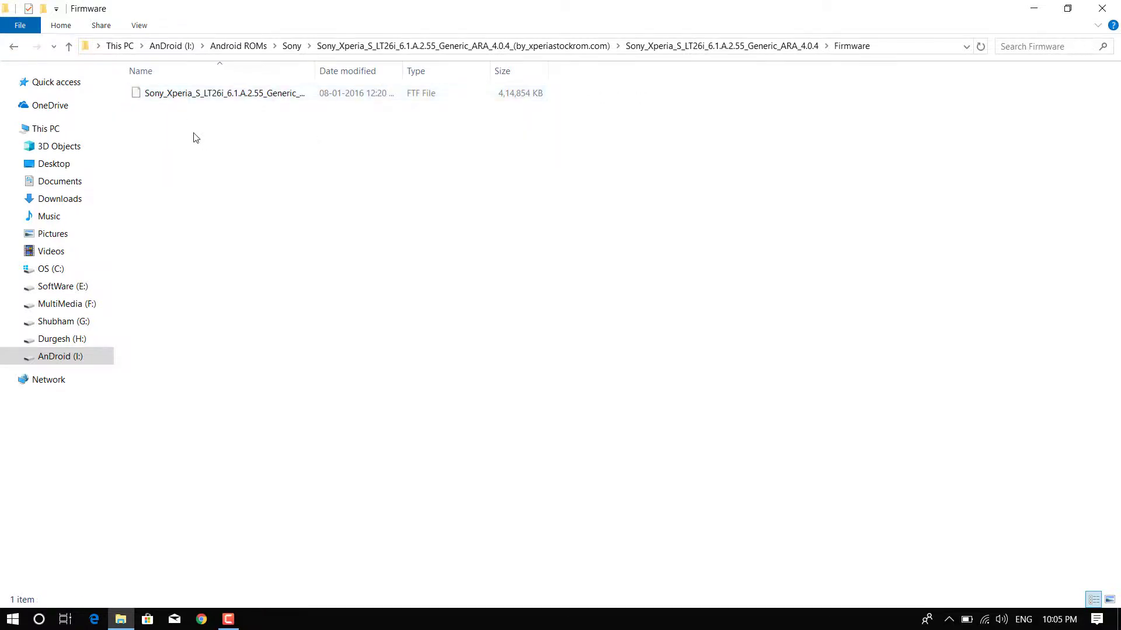
click(167, 97)
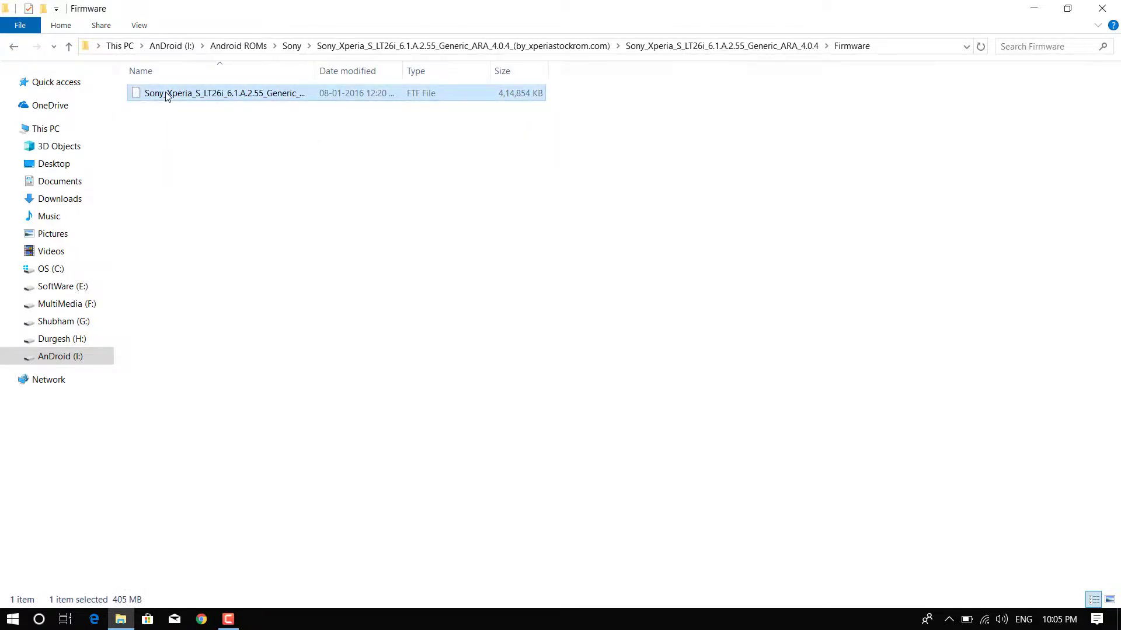
right_click(167, 96)
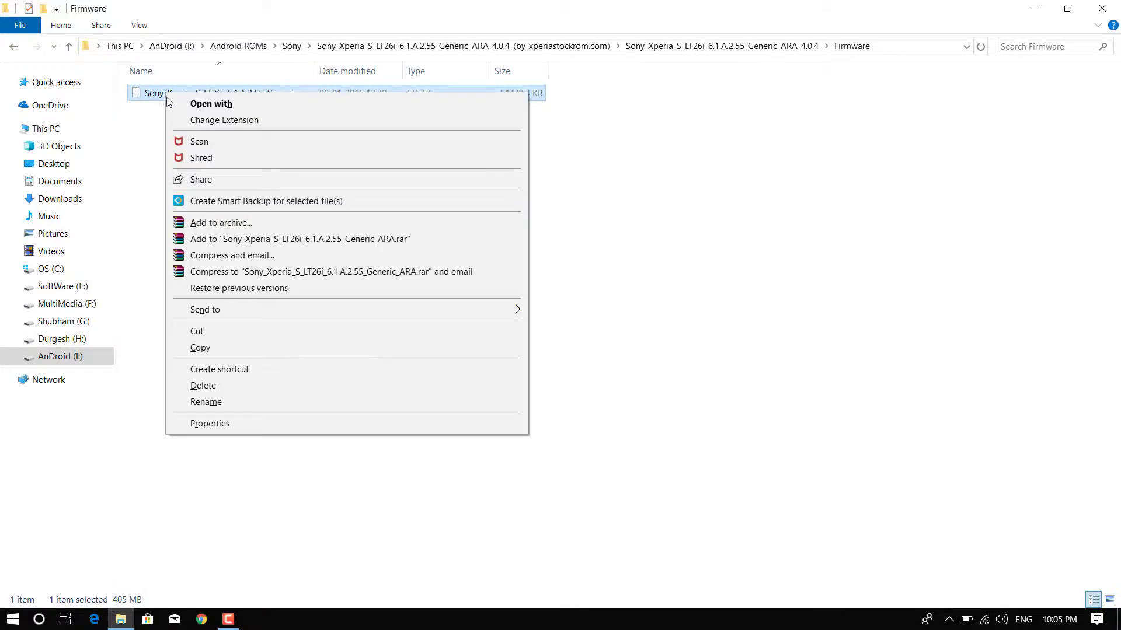
click(215, 350)
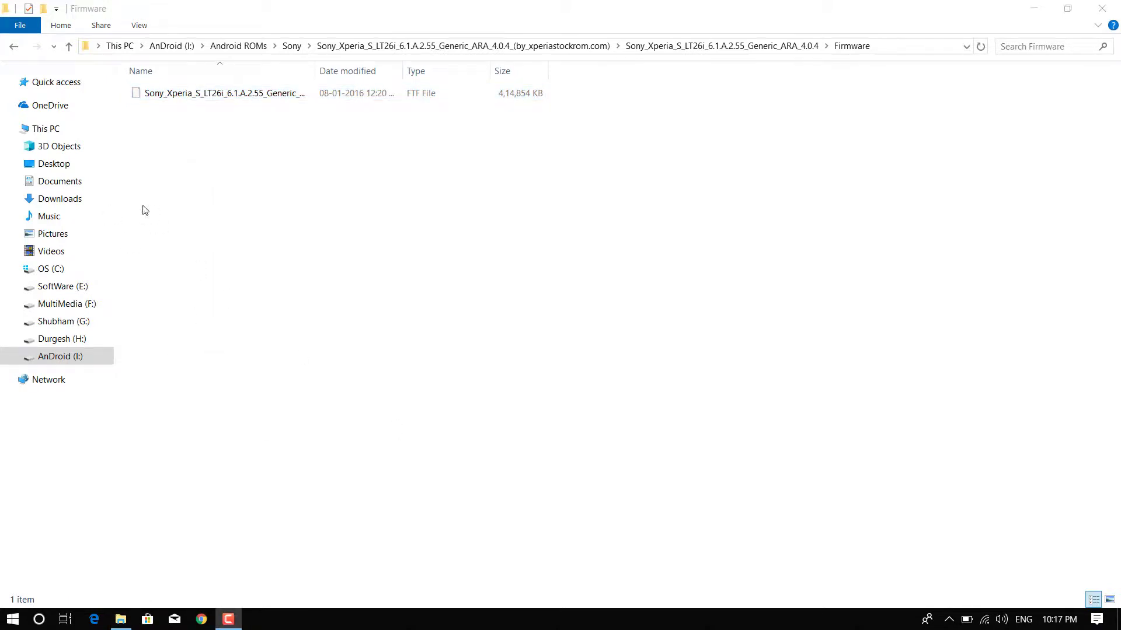
Paste the copied FTF file into the .flashTool\firmwares folder of the personal user profile on drive C.
click(58, 266)
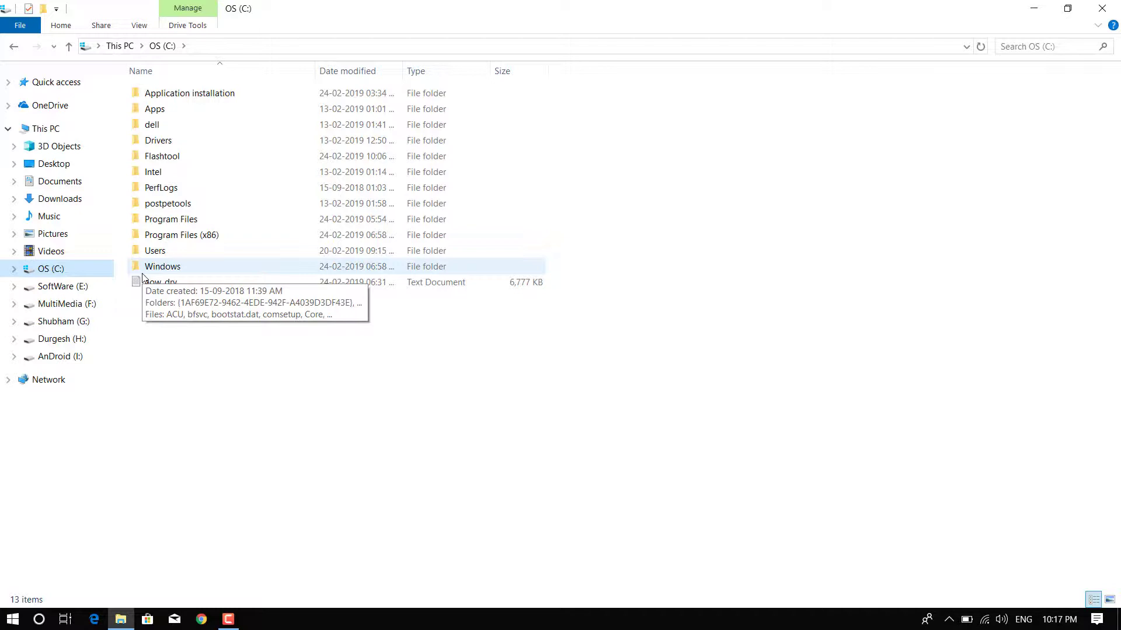
double_click(189, 255)
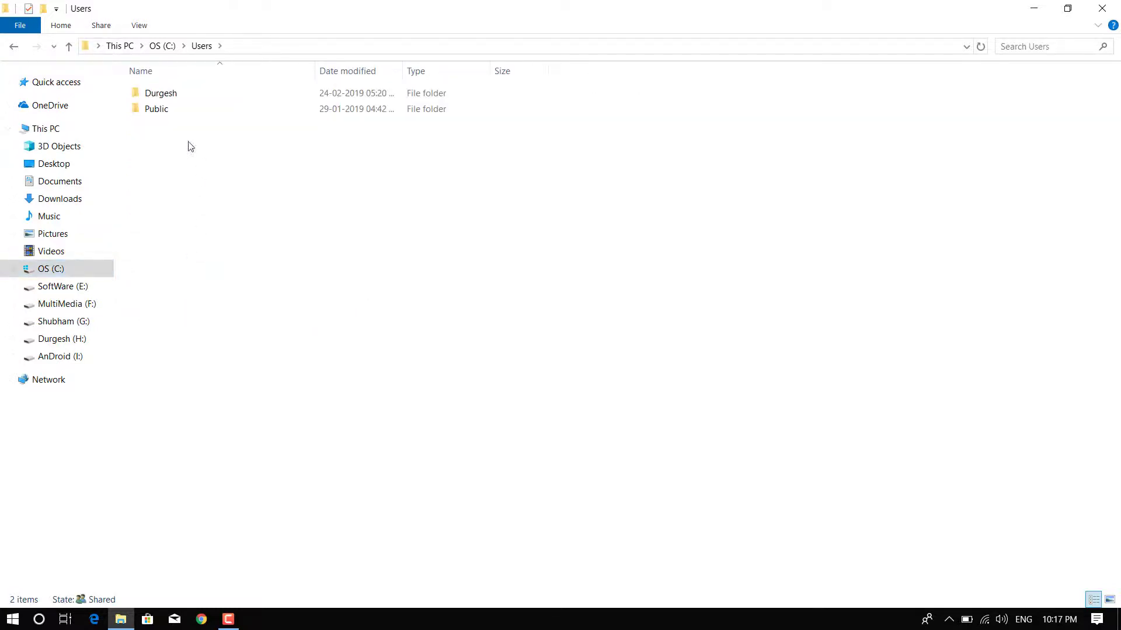
click(154, 101)
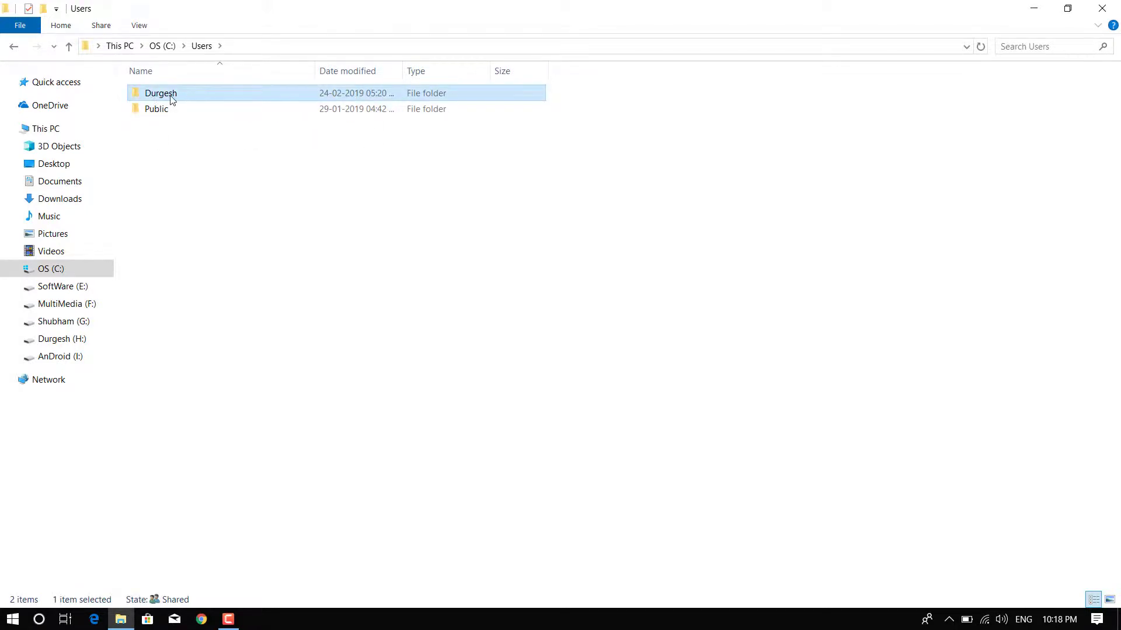
double_click(171, 98)
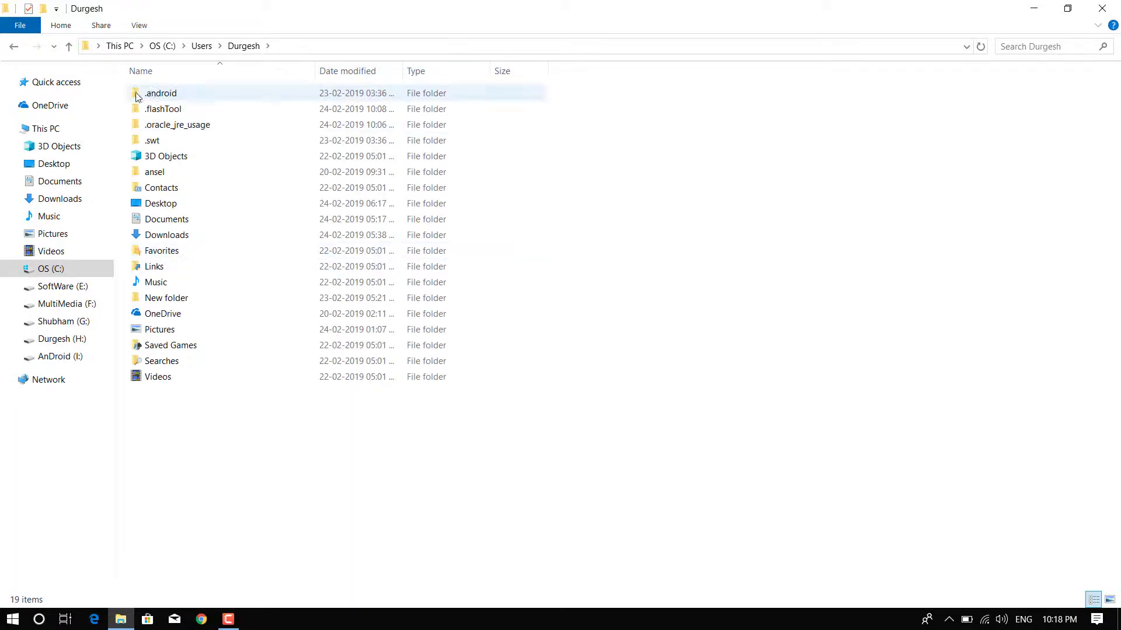
double_click(163, 111)
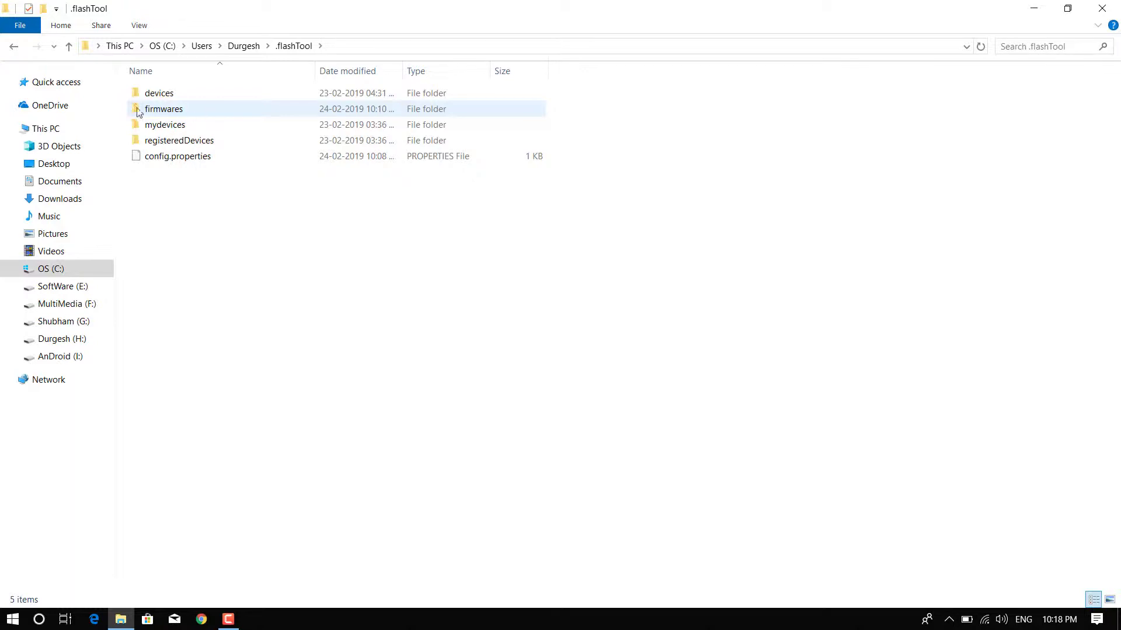
double_click(173, 110)
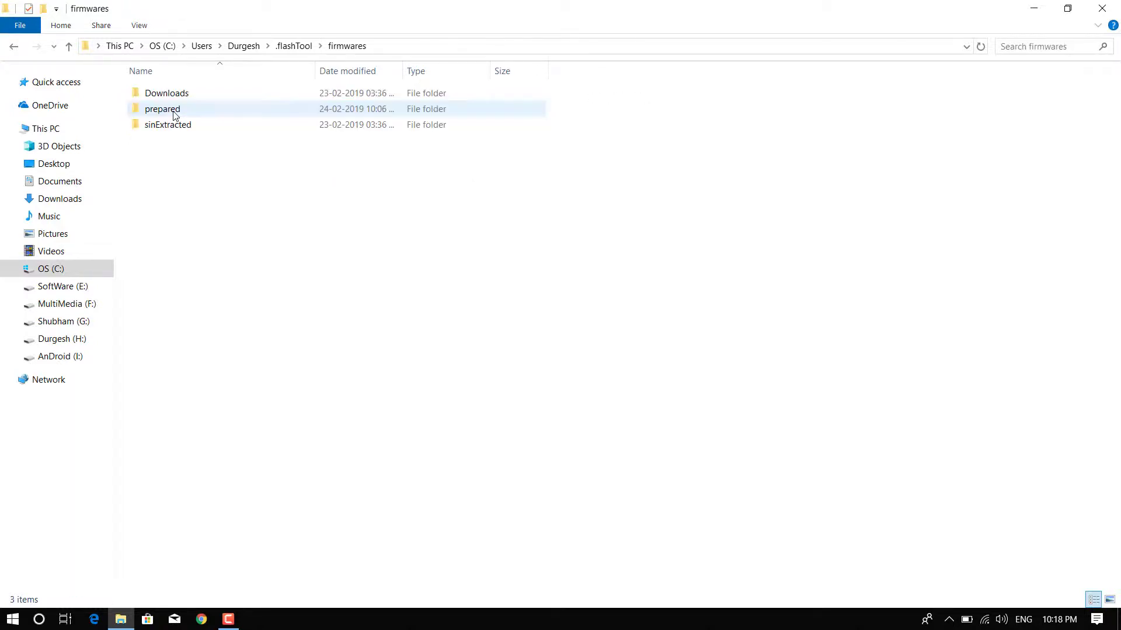
right_click(199, 153)
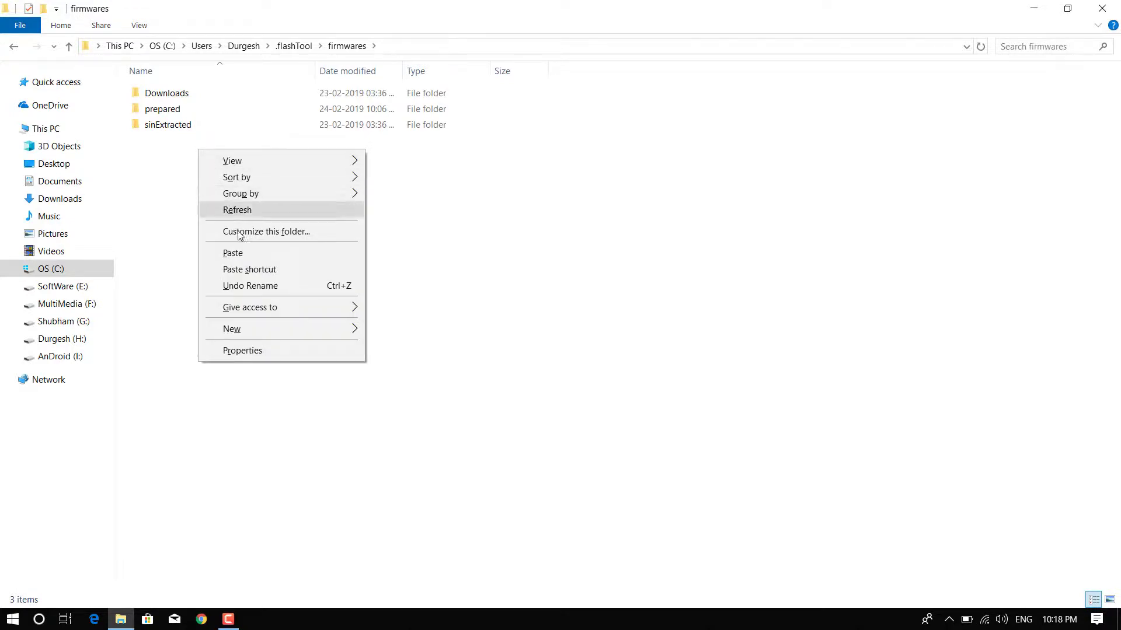
click(243, 254)
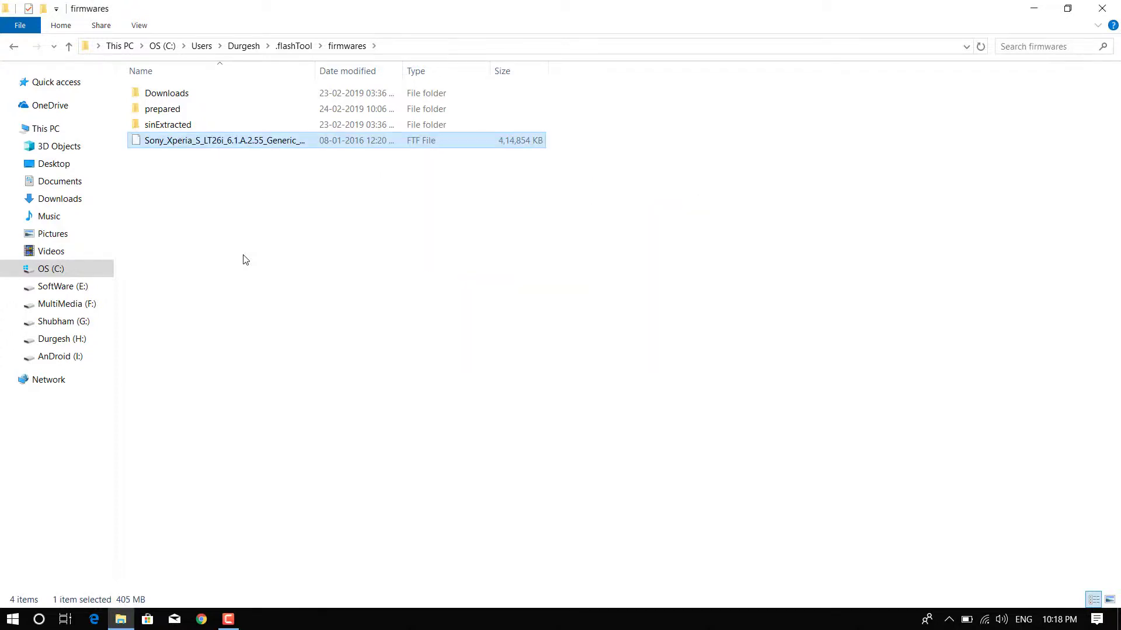
Open the Flashtool program folder inside Application installation on drive C.
click(72, 126)
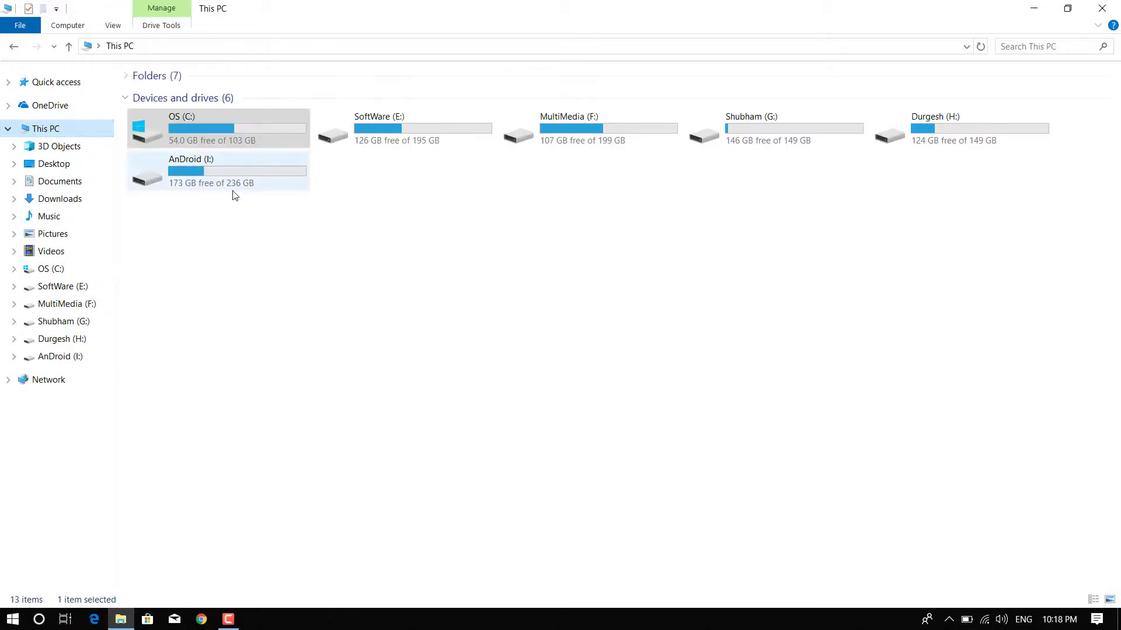
double_click(231, 139)
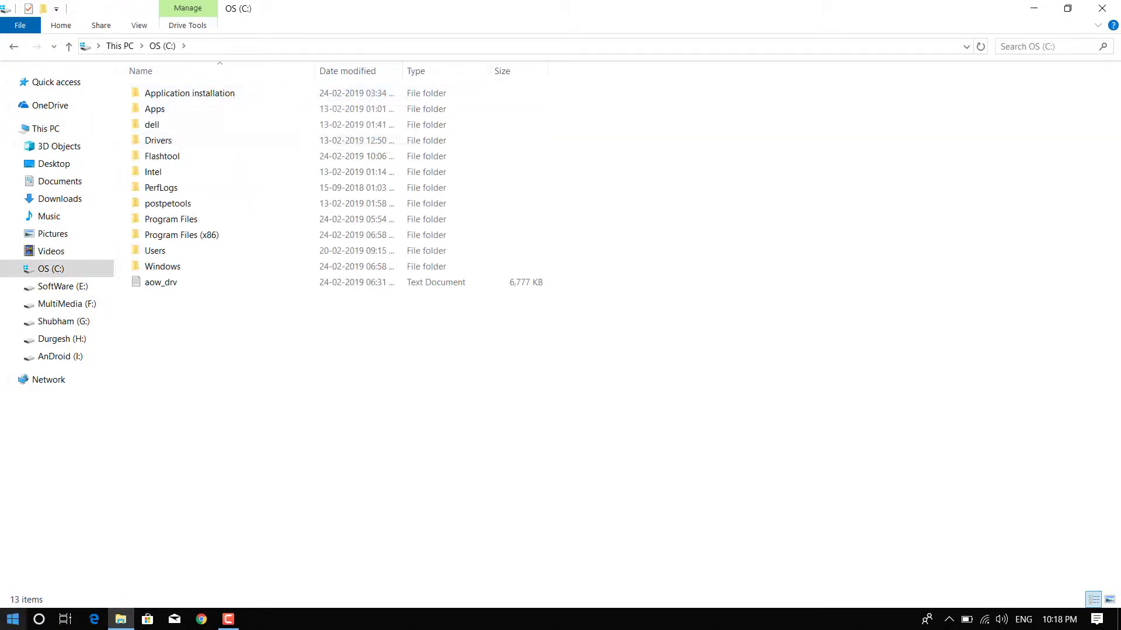
click(13, 619)
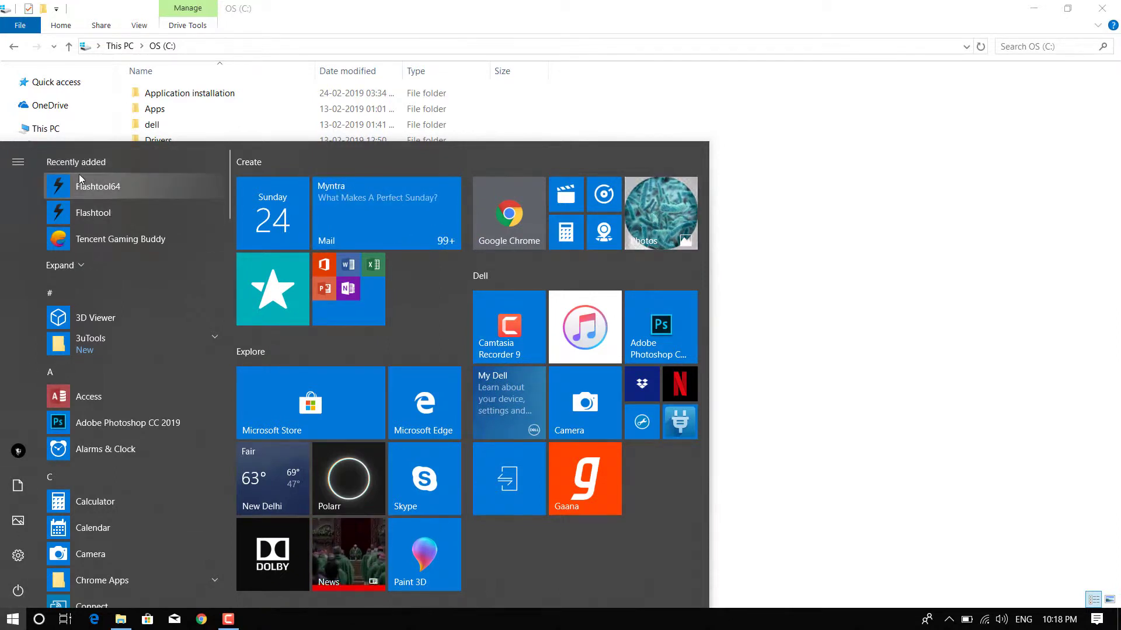
click(667, 120)
double_click(248, 95)
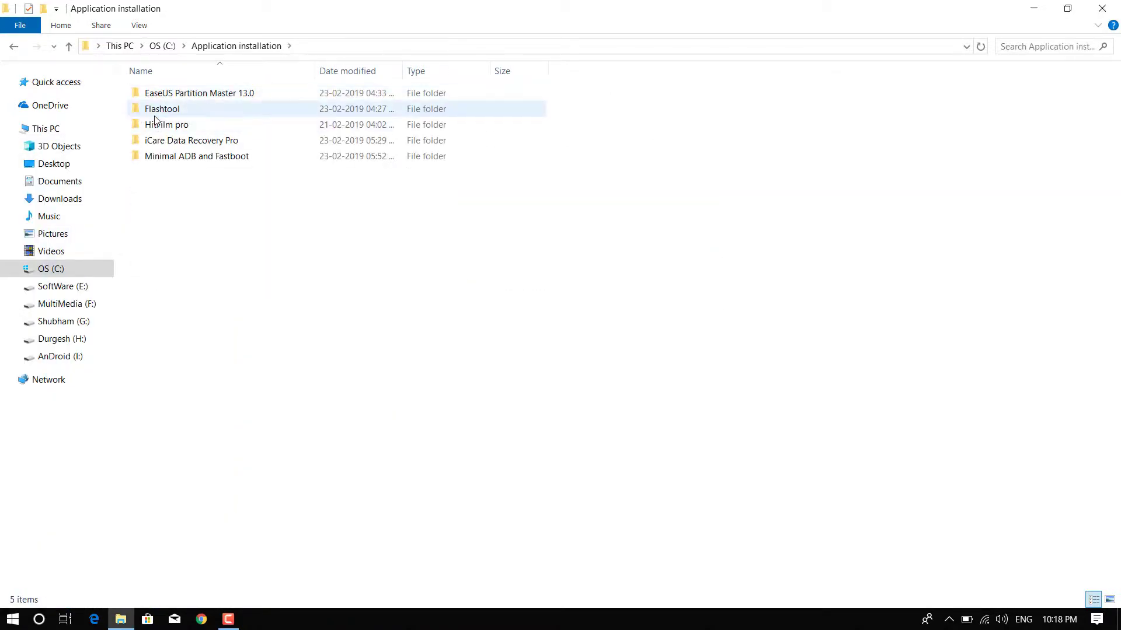
double_click(155, 115)
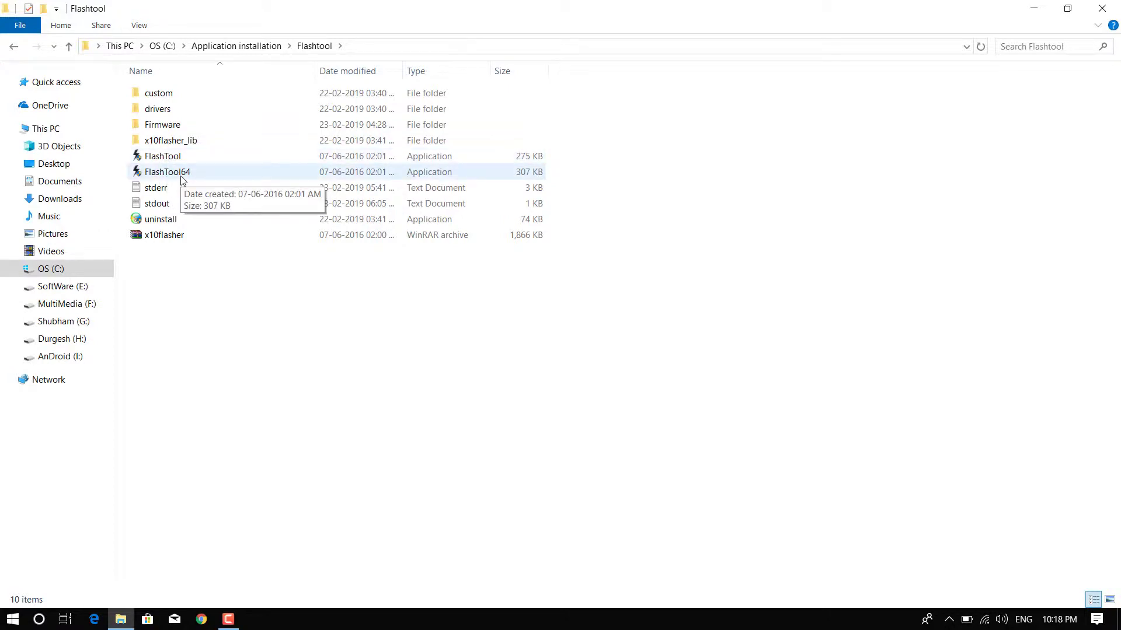
Run FlashTool64 as administrator and bring its window to the front.
click(157, 175)
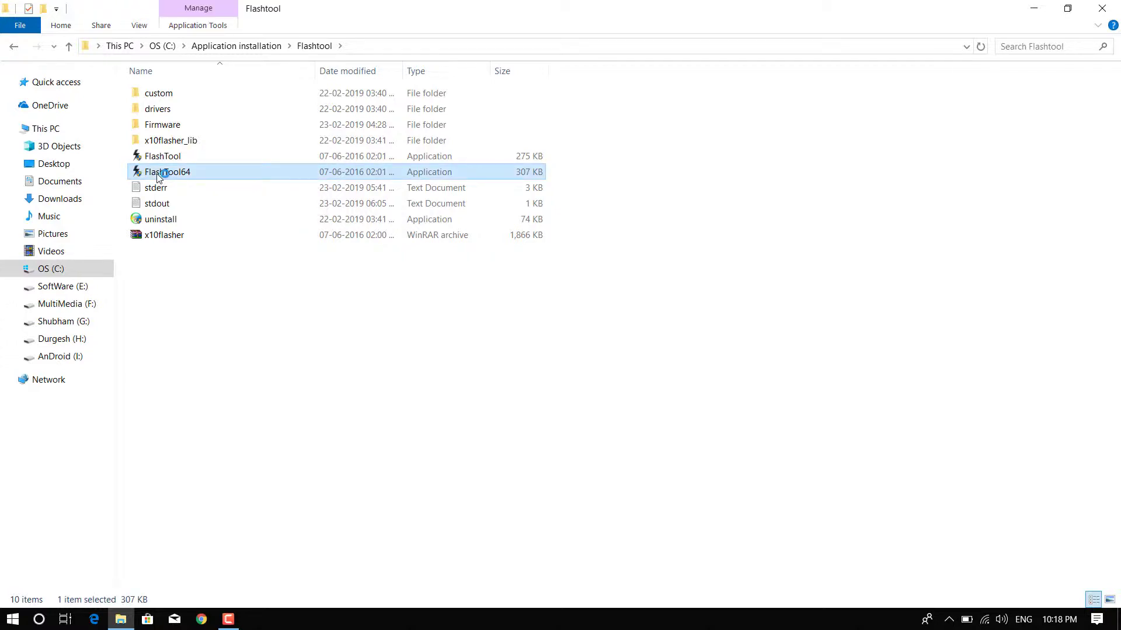
right_click(180, 172)
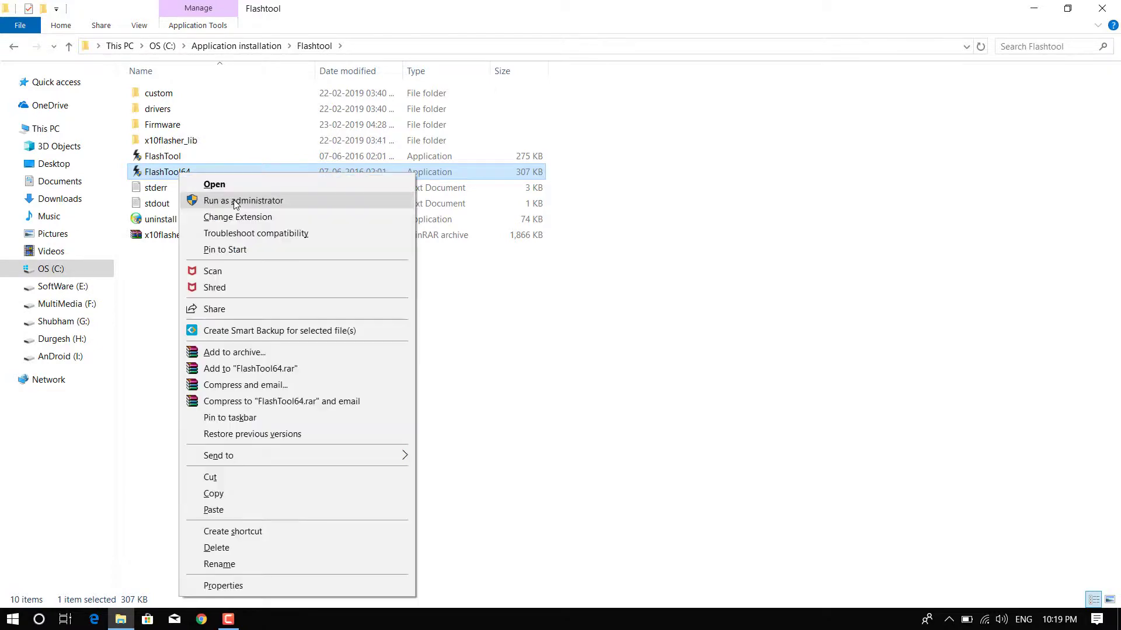
click(235, 201)
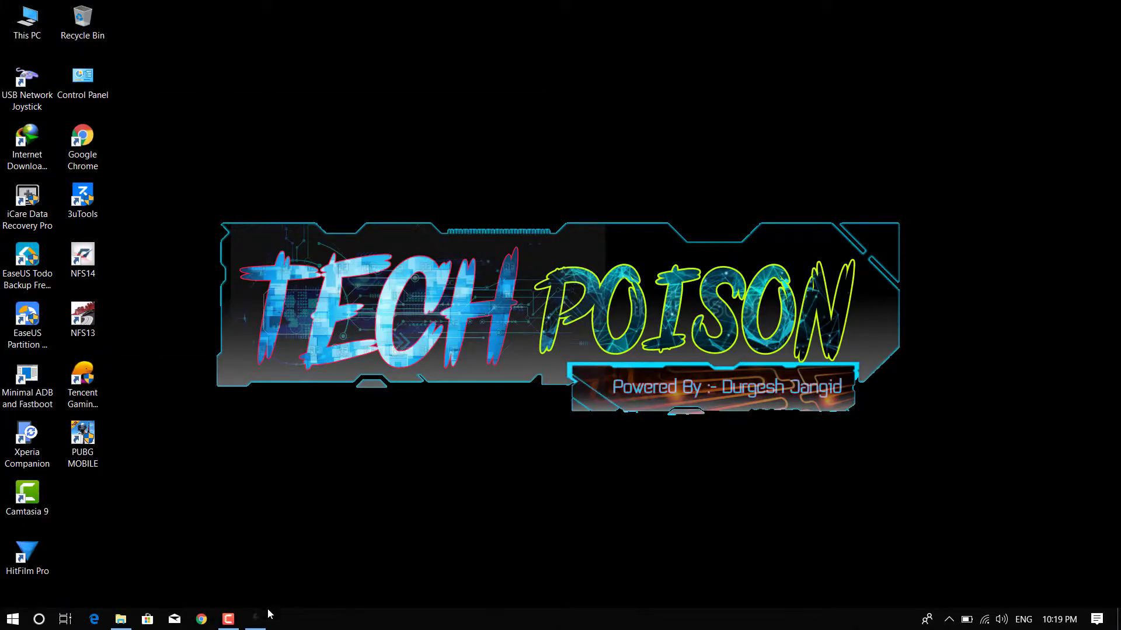
click(259, 616)
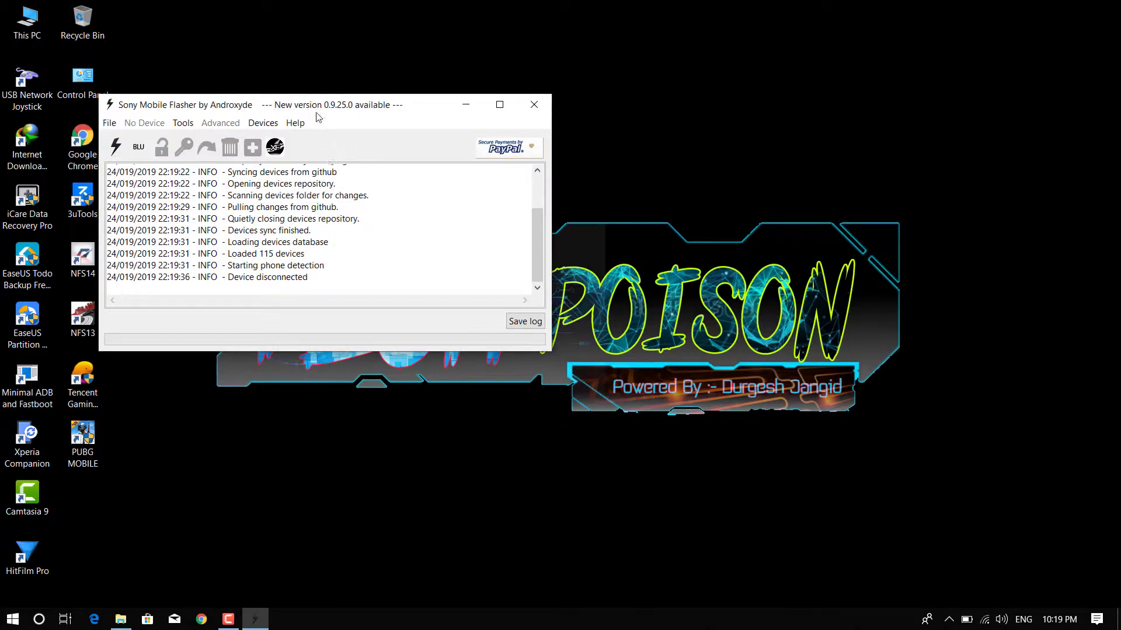
Start a flashing session and choose Flashmode as the boot mode.
drag(304, 109, 491, 134)
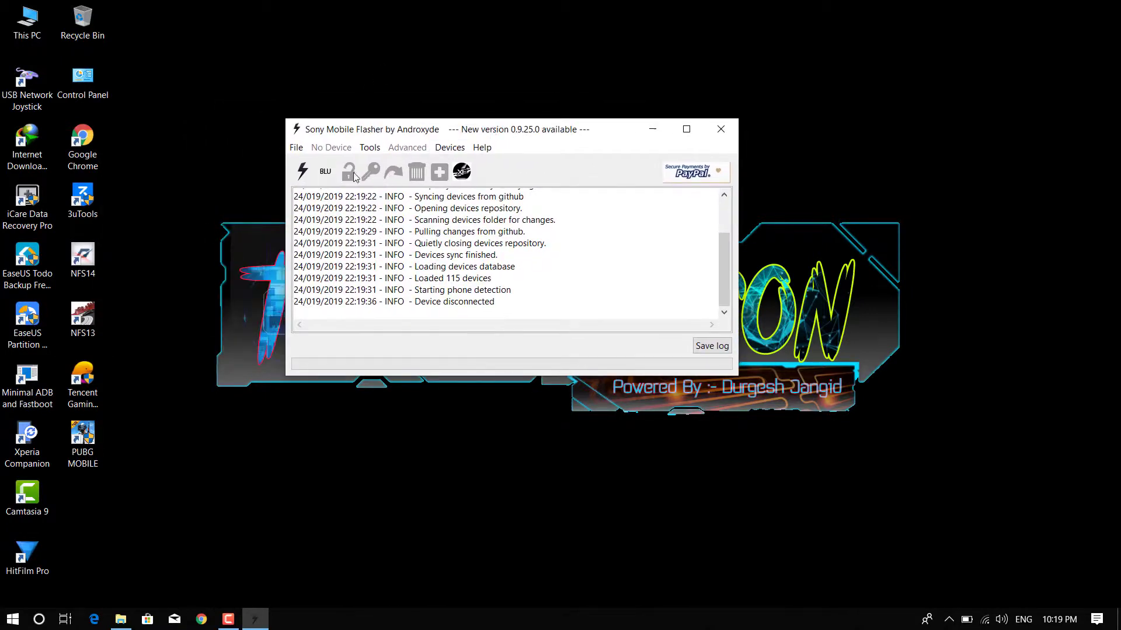
click(304, 177)
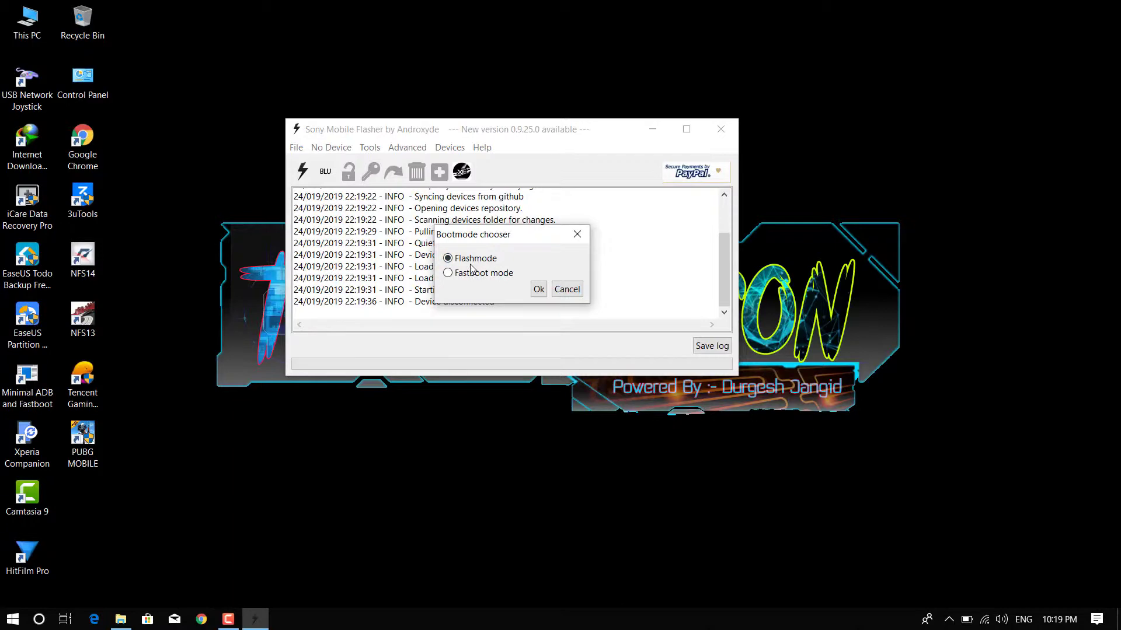
click(545, 295)
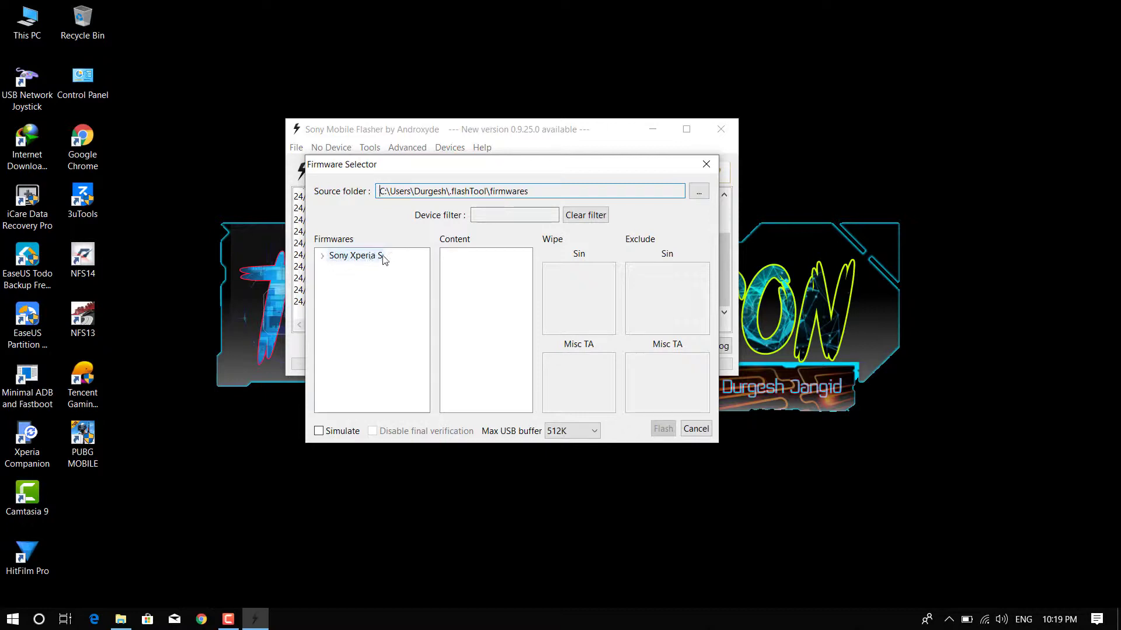
Select firmware 6.1.A.2.55 under Sony Xperia S, LT26i, ARA-1257-7770 in the firmware selector.
click(324, 258)
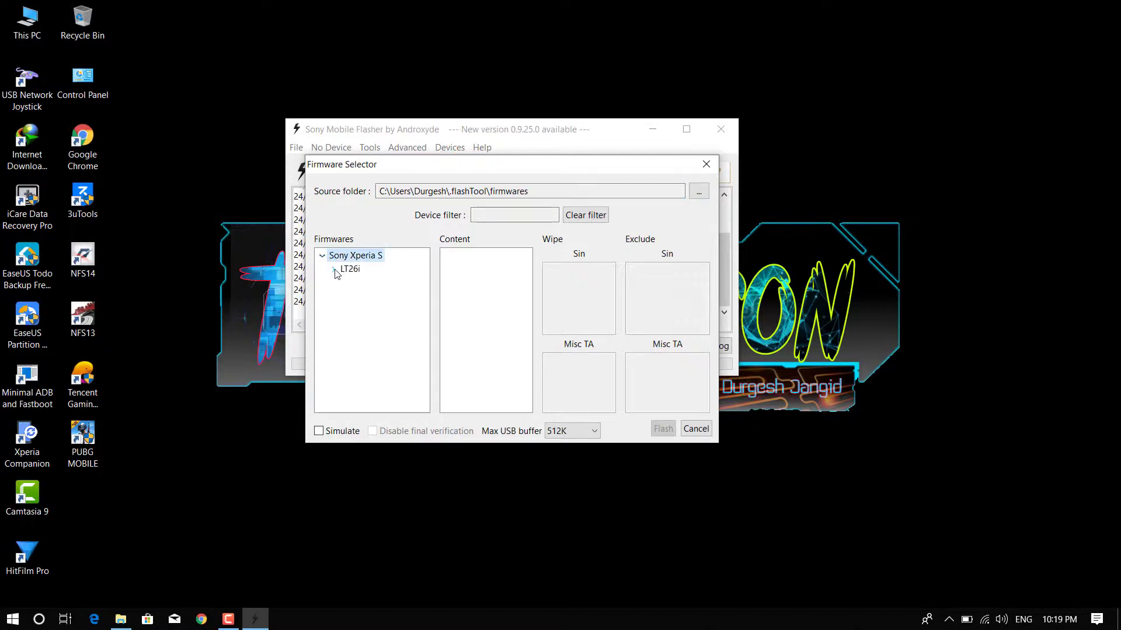
click(335, 270)
click(344, 286)
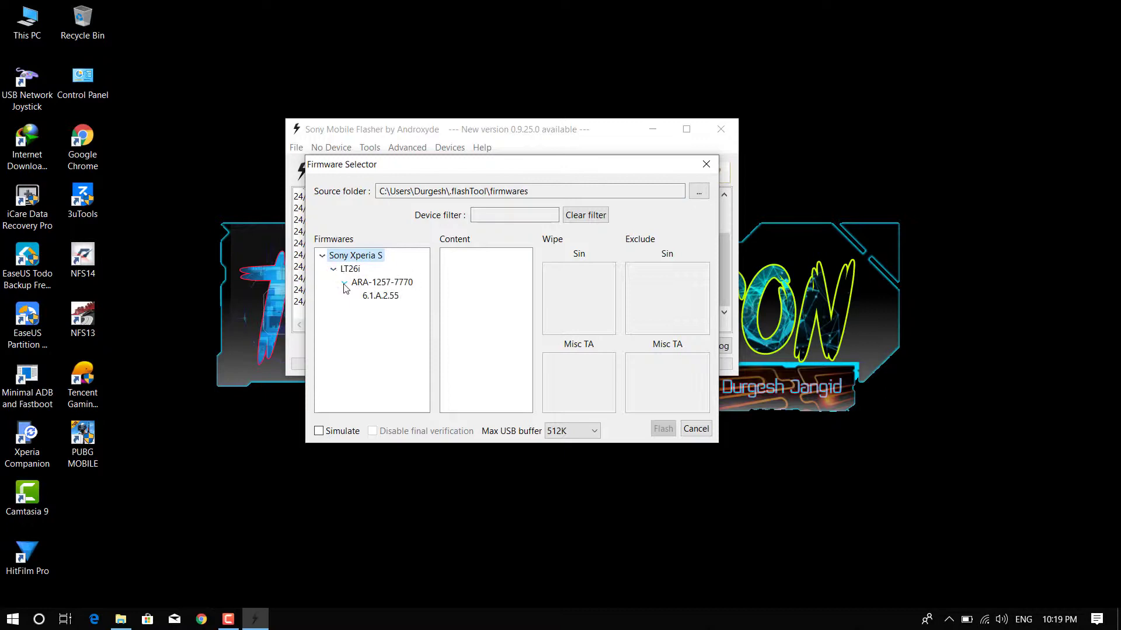
click(381, 298)
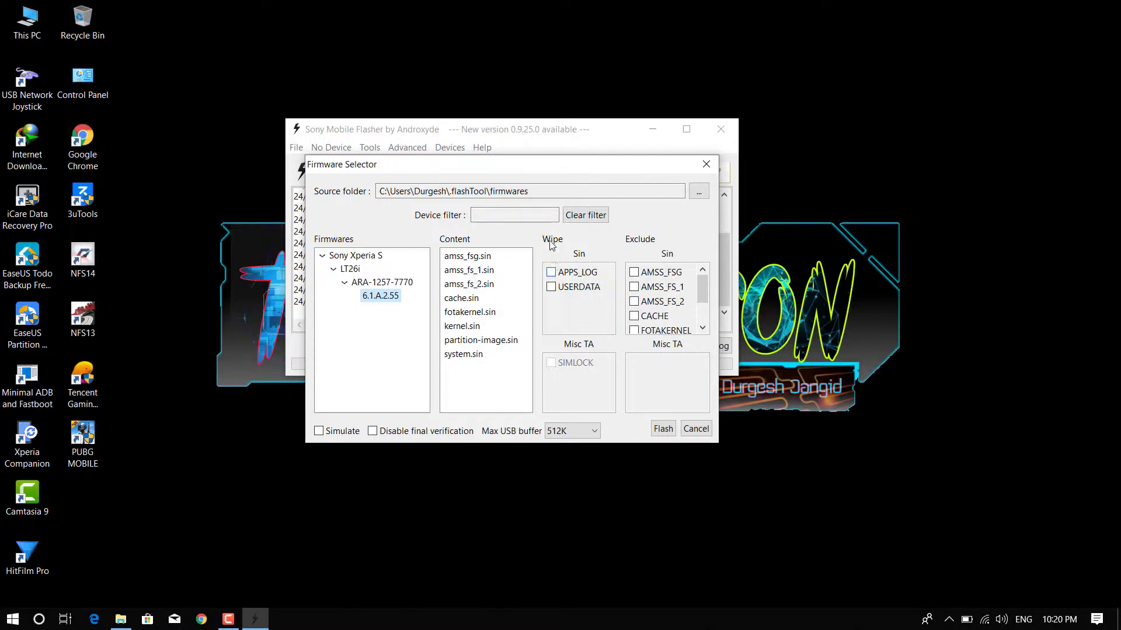
Mark APPS_LOG and USERDATA to be wiped and start flashing the selected firmware.
click(551, 273)
click(552, 288)
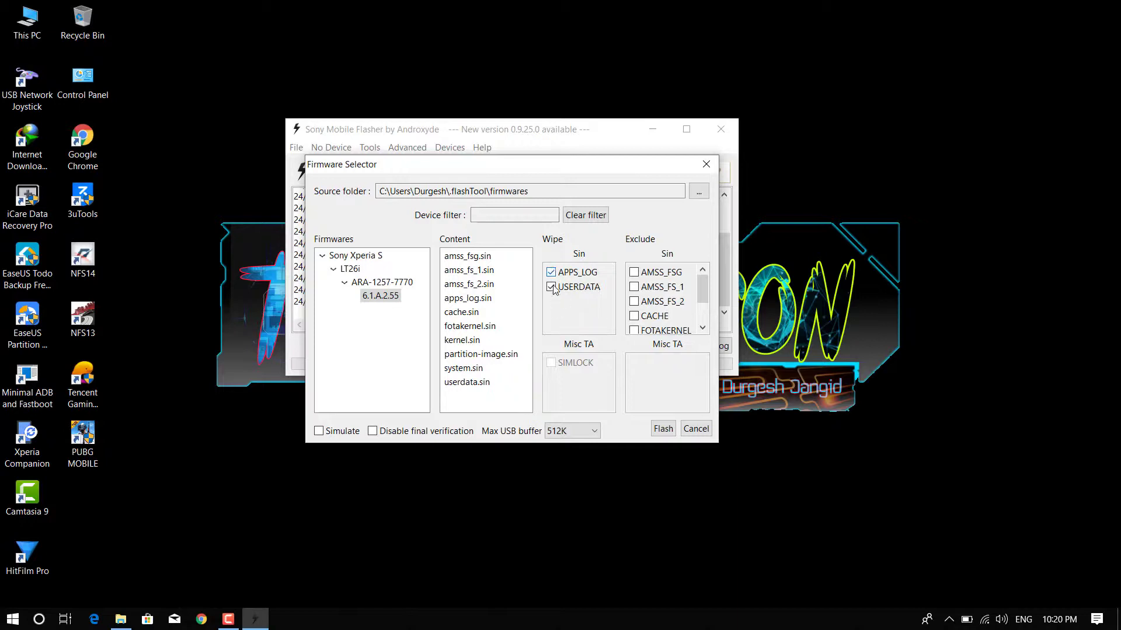
click(664, 429)
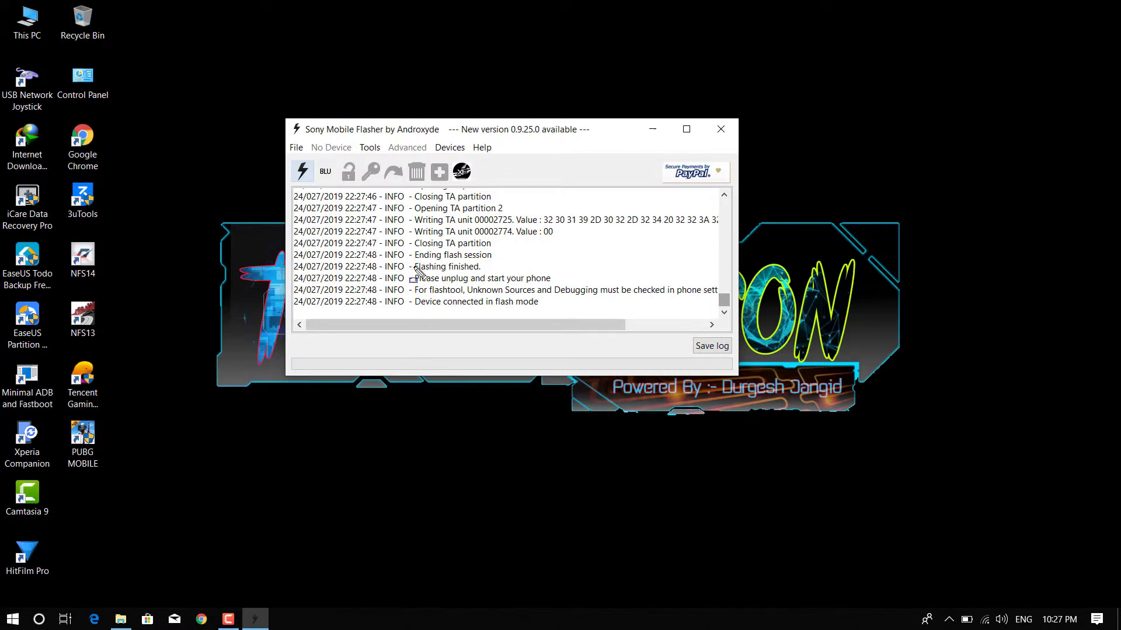
drag(413, 262, 445, 284)
drag(527, 283, 557, 286)
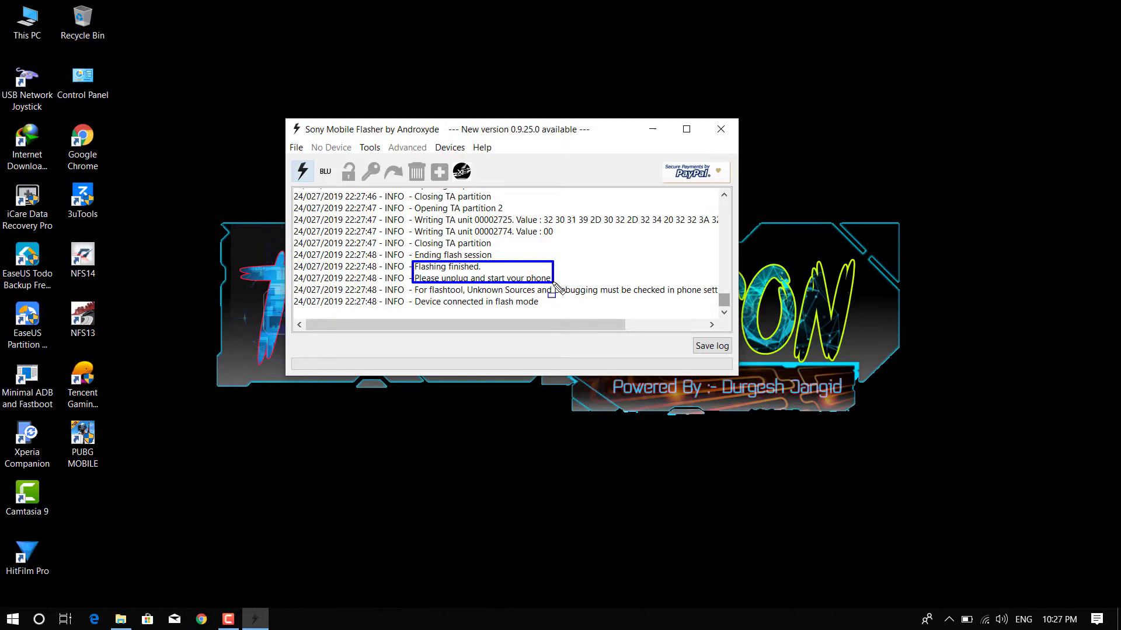
key(Escape)
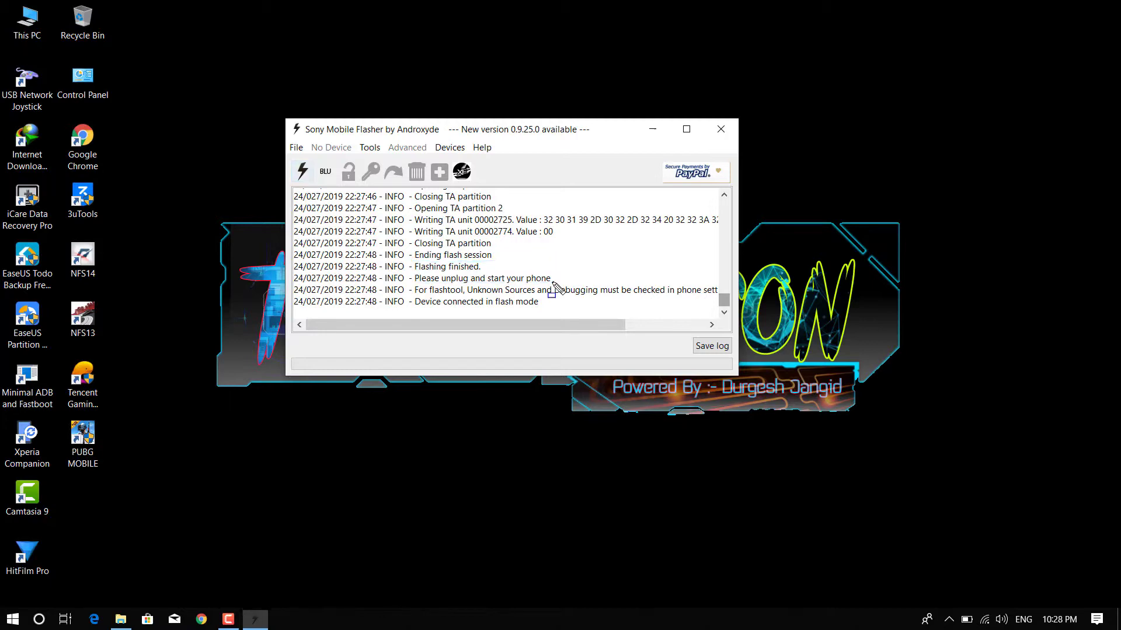
Close the Sony Mobile Flasher window.
click(713, 124)
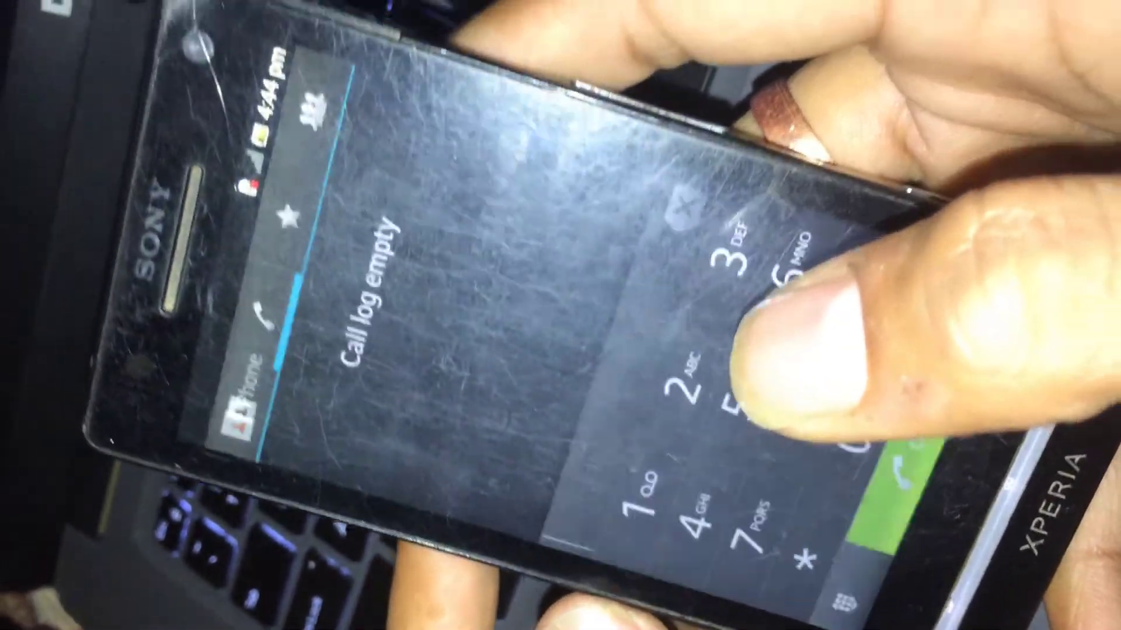
text(#06#)
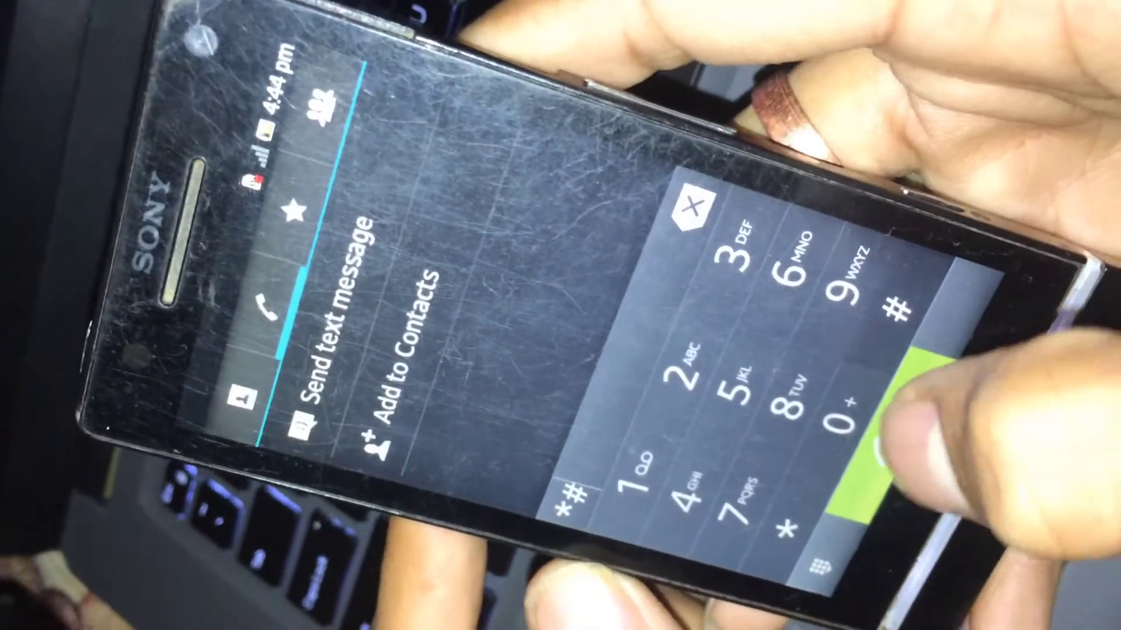